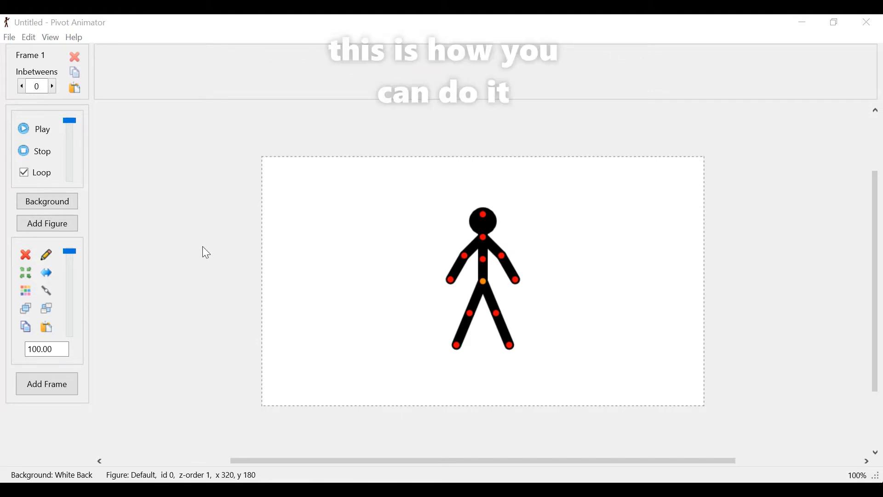
Step: Open the stick figure in the Figure Builder and turn on highlighting of the selected segment
left_click(46, 252)
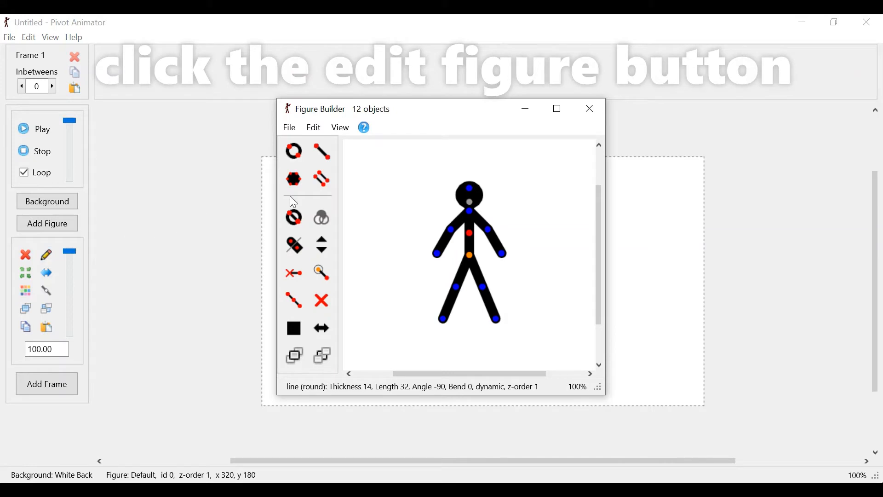
left_click(341, 137)
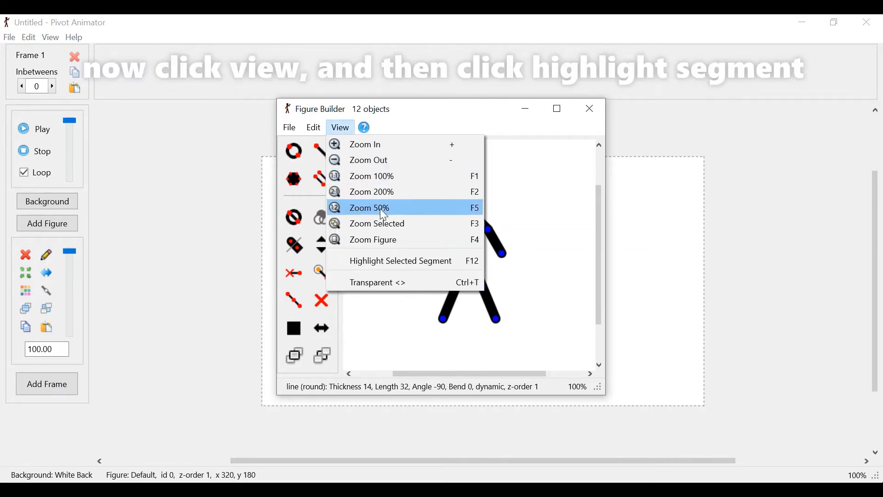
left_click(408, 274)
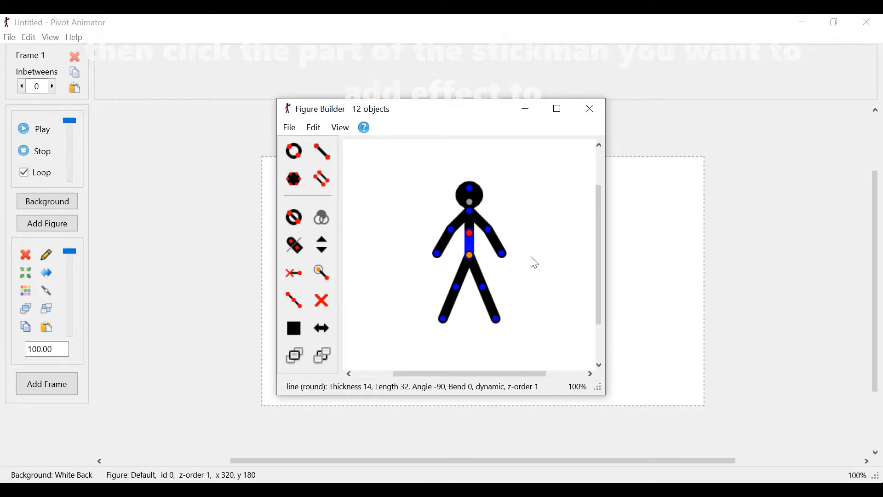
Step: Give the right lower leg a cyan (00FFFF) segment gradient with opacity 150, also saving the colour as a custom colour
left_click(497, 319)
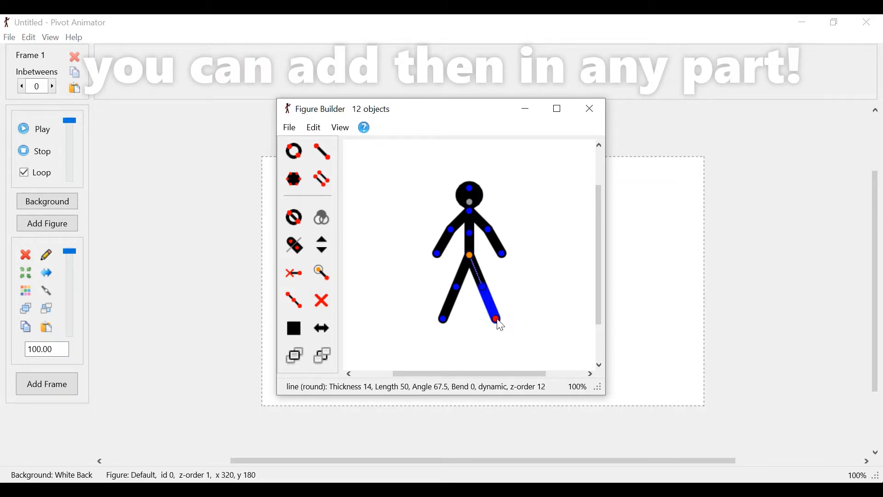
left_click(308, 129)
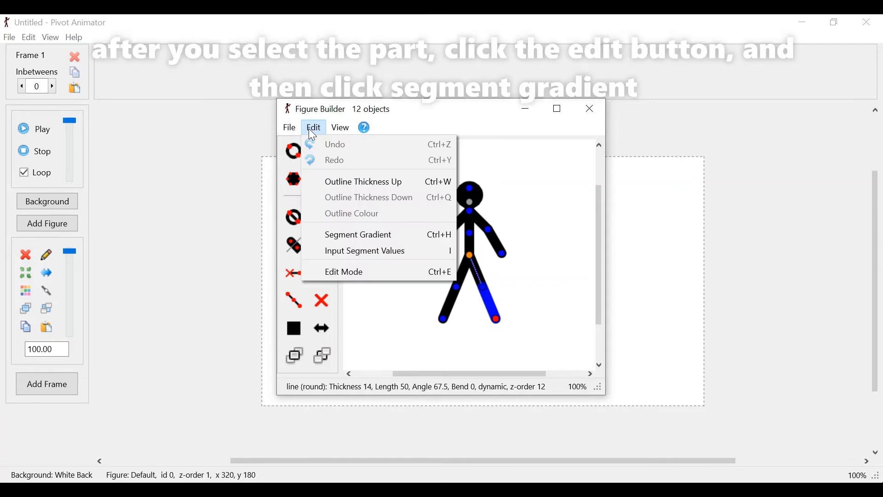
left_click(384, 236)
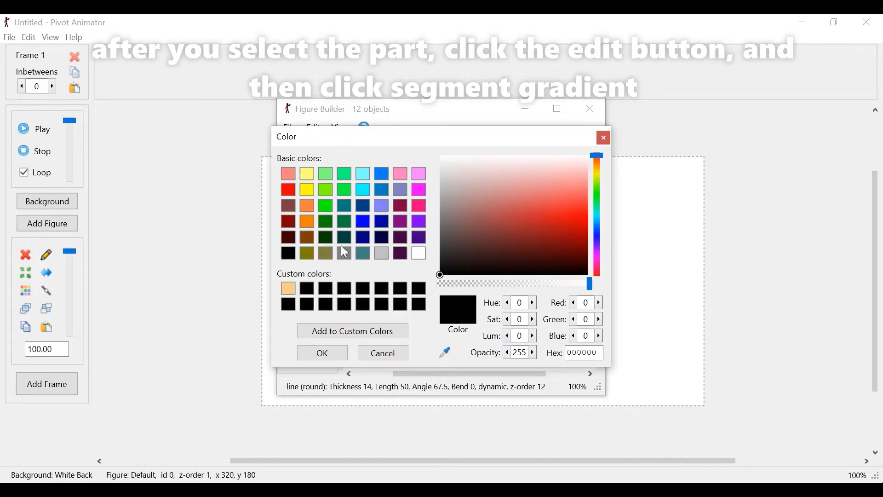
left_click(362, 191)
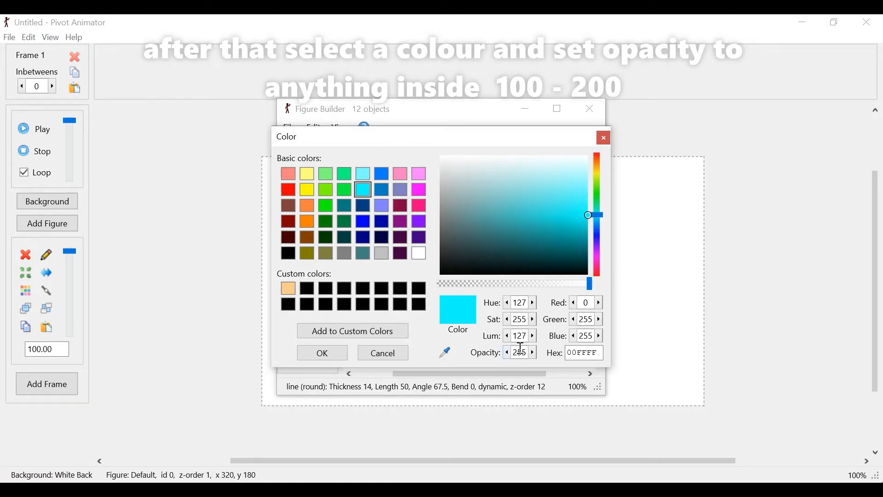
scroll(521, 348, "down", 1)
key("BackSpace")
type("0")
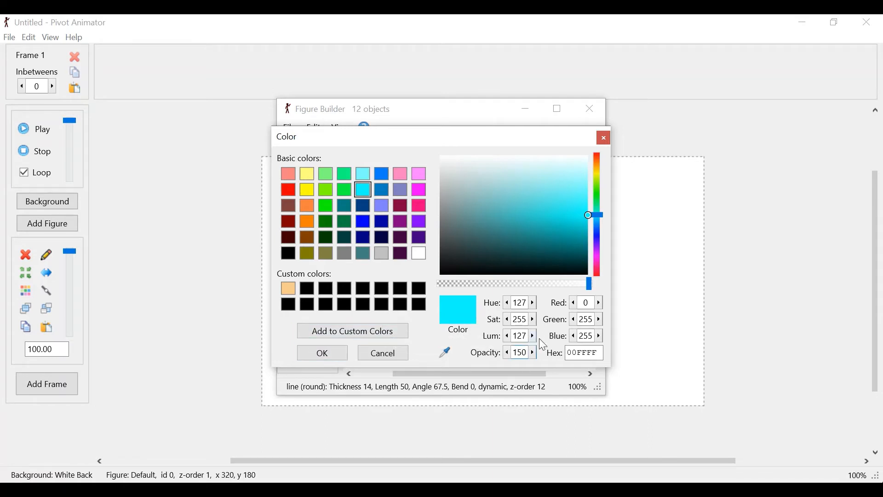
left_click(359, 335)
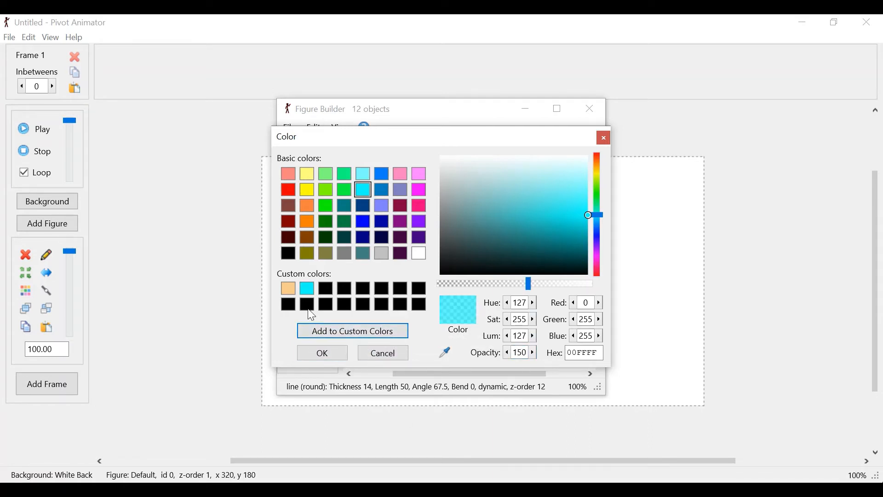
left_click(323, 353)
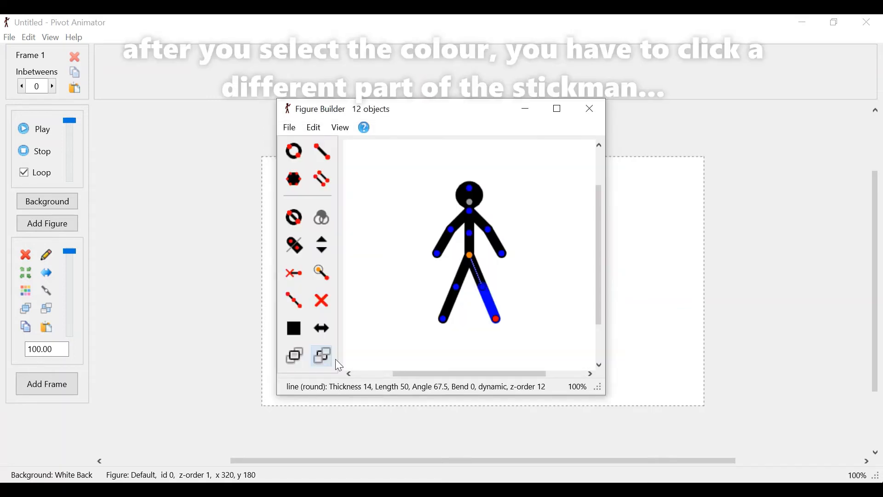
Step: Apply a segment gradient to the left lower leg using the saved cyan custom colour
left_click(444, 321)
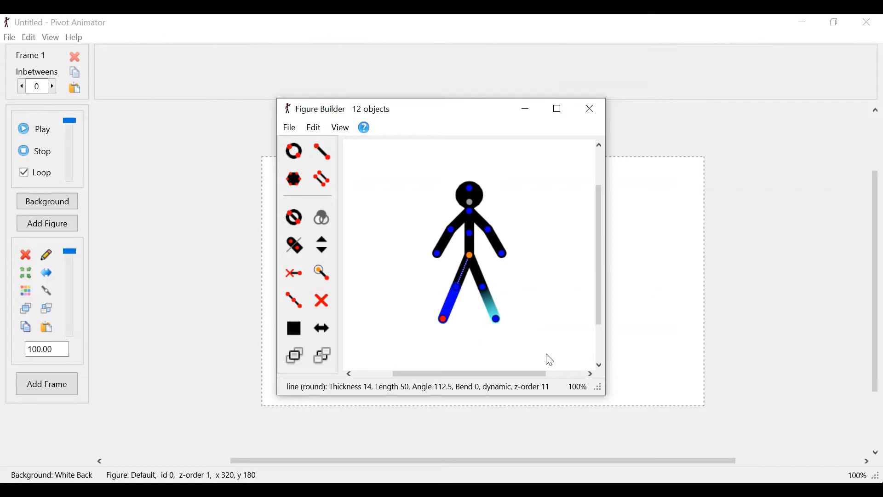
left_click(315, 128)
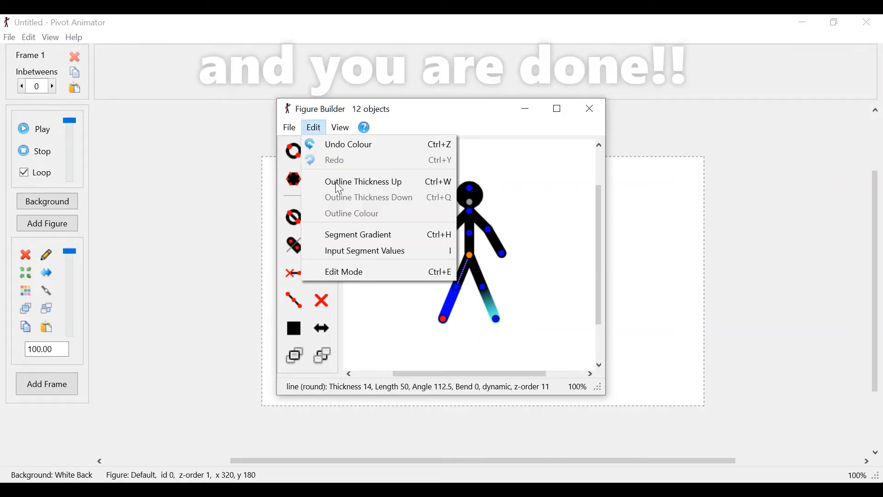
left_click(359, 238)
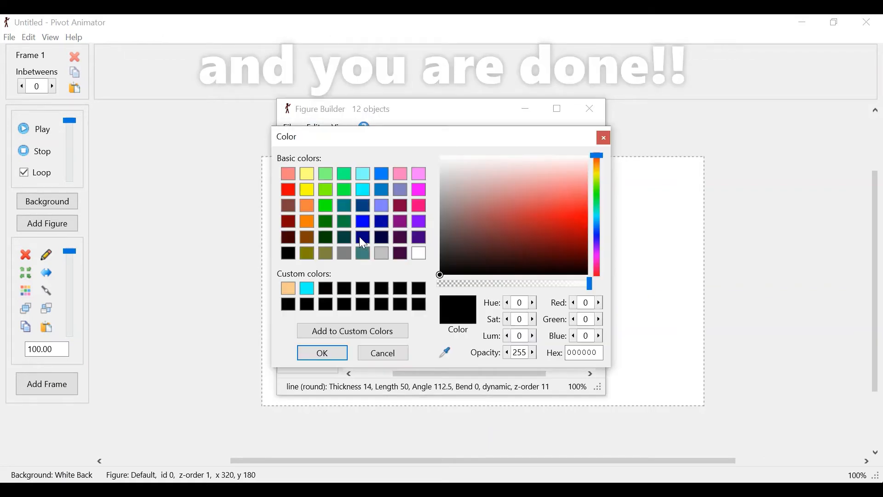
left_click(308, 287)
left_click(319, 349)
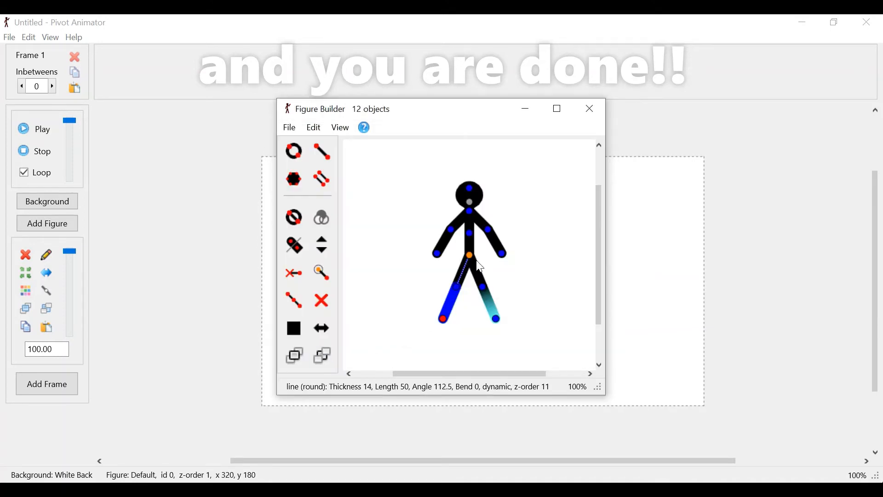
left_click(485, 290)
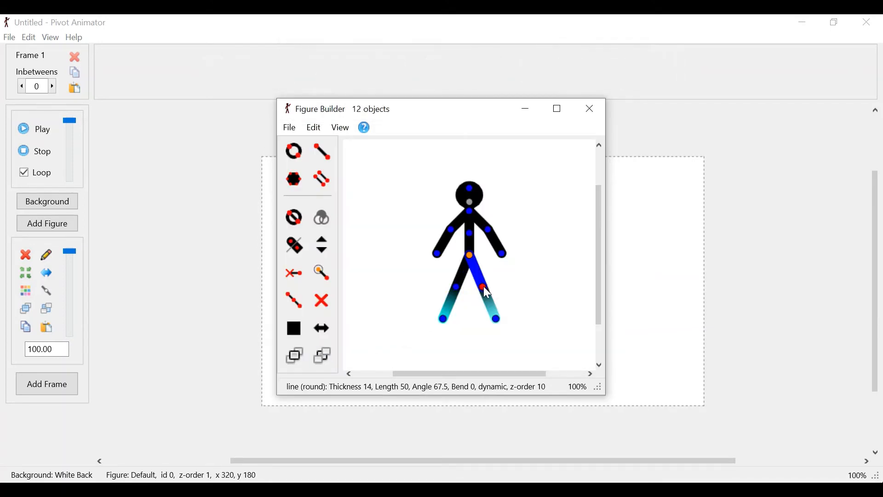
Step: Give the left forearm a green (00FF00) segment gradient with reduced opacity, also saving the colour as a custom colour
left_click(436, 257)
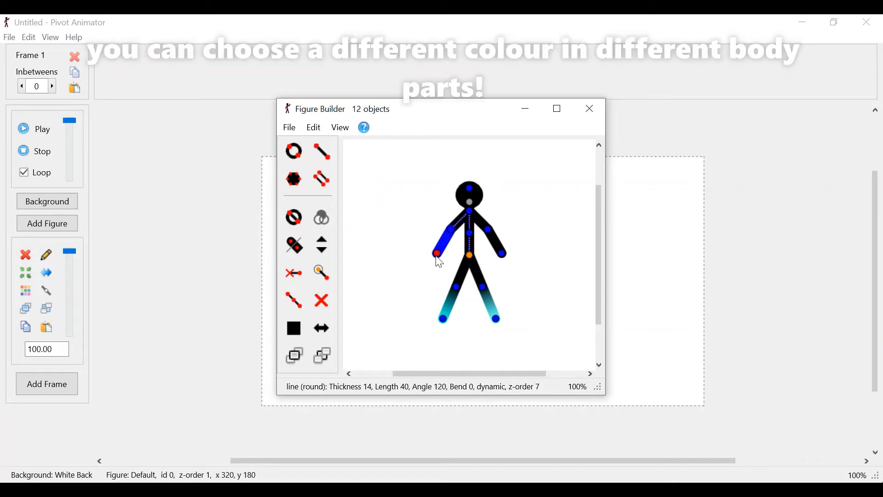
left_click(313, 129)
left_click(354, 237)
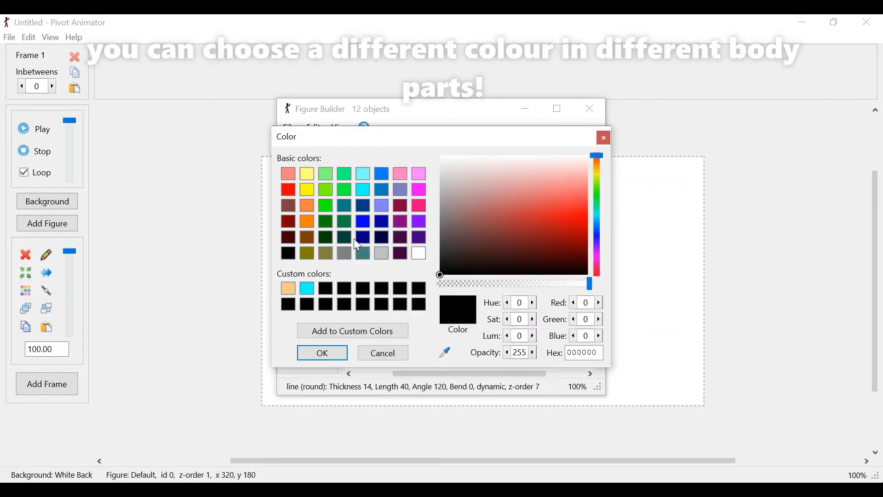
left_click(289, 191)
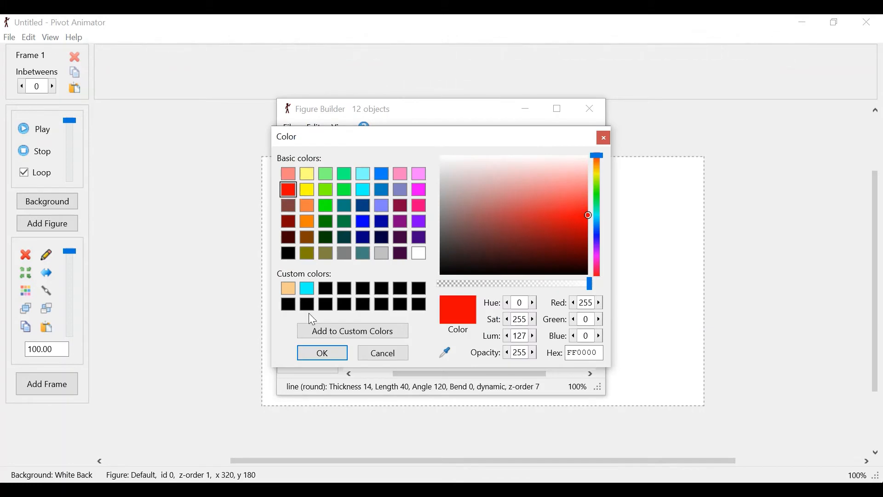
left_click(327, 206)
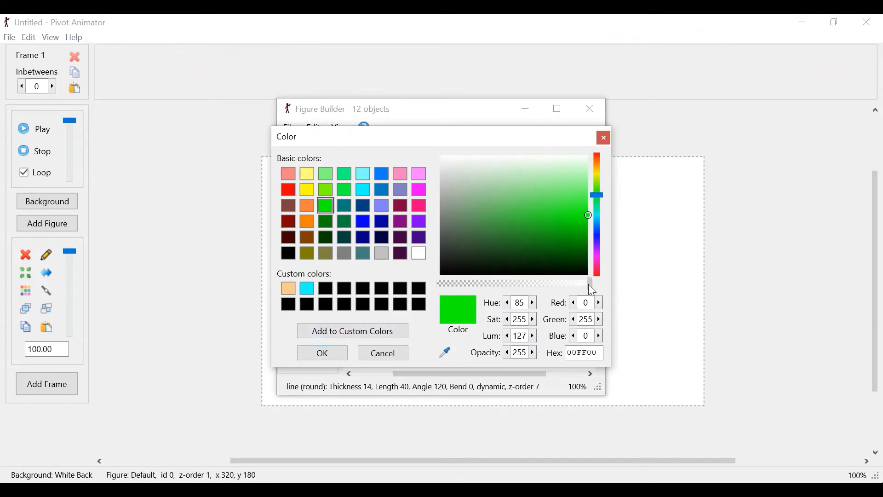
double_click(520, 355)
type("25")
type("0")
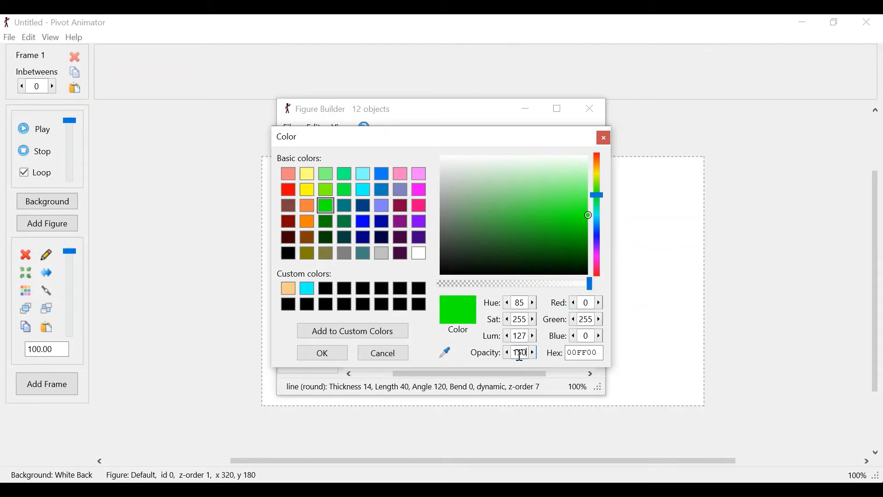
left_click(351, 335)
left_click(327, 355)
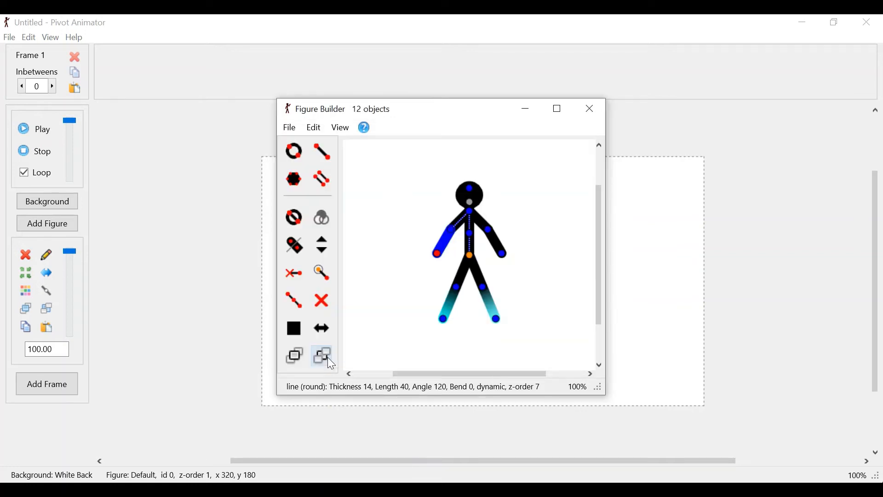
Step: Apply a segment gradient to the right forearm using the saved green custom colour
left_click(504, 260)
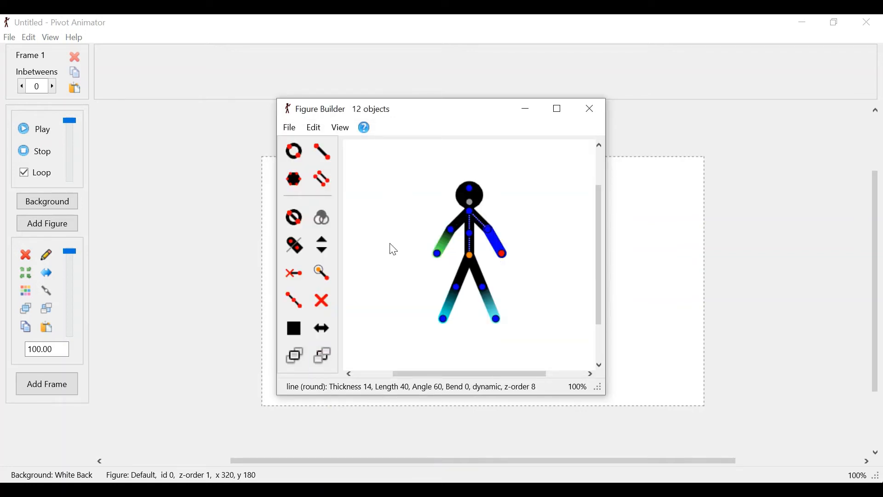
left_click(315, 128)
left_click(357, 234)
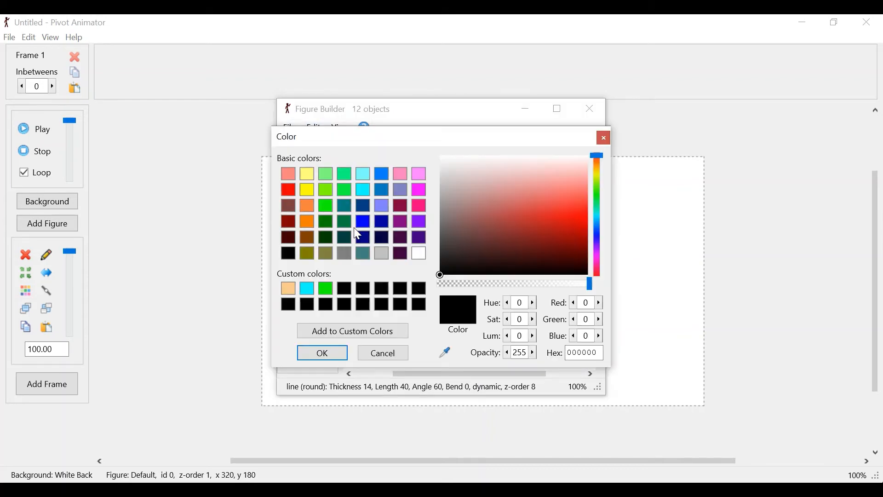
left_click(332, 285)
left_click(322, 353)
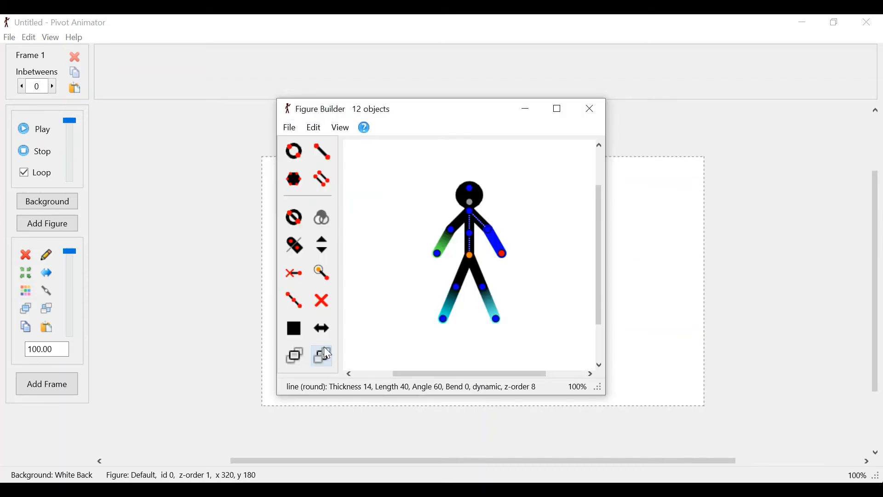
Step: Give the head circle a red (FF0000) segment gradient with opacity 180
left_click(469, 208)
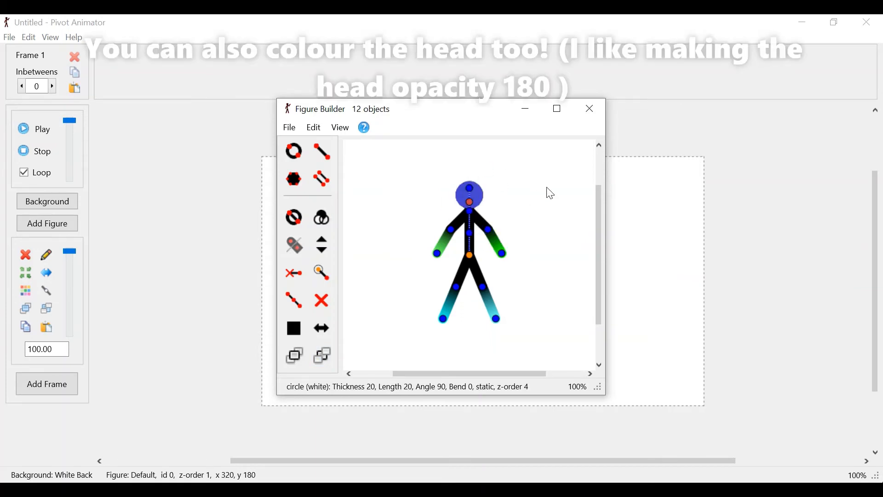
left_click(321, 131)
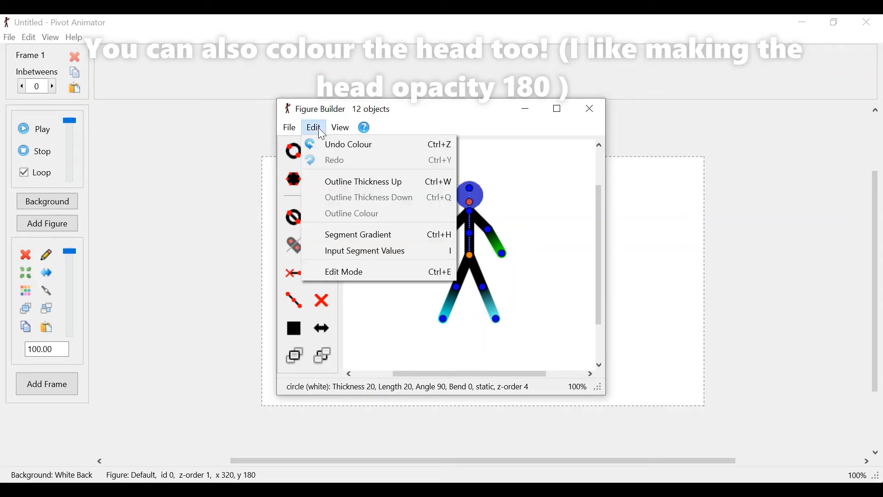
left_click(378, 236)
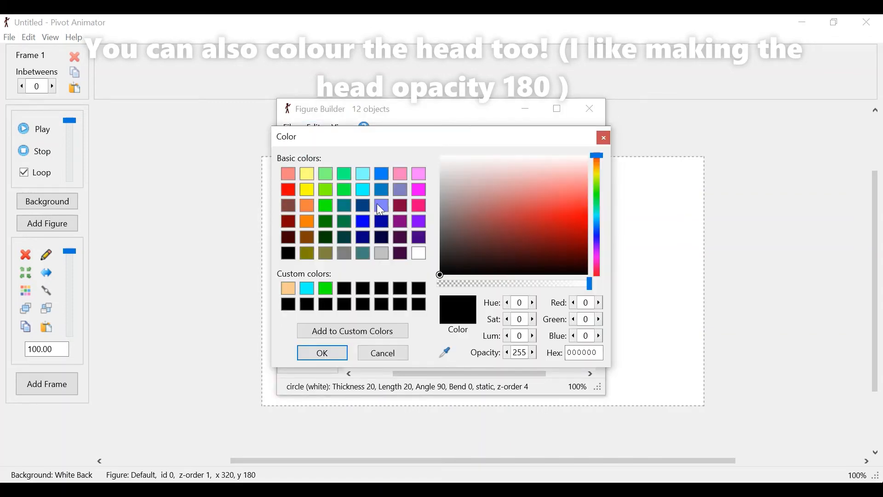
left_click(288, 190)
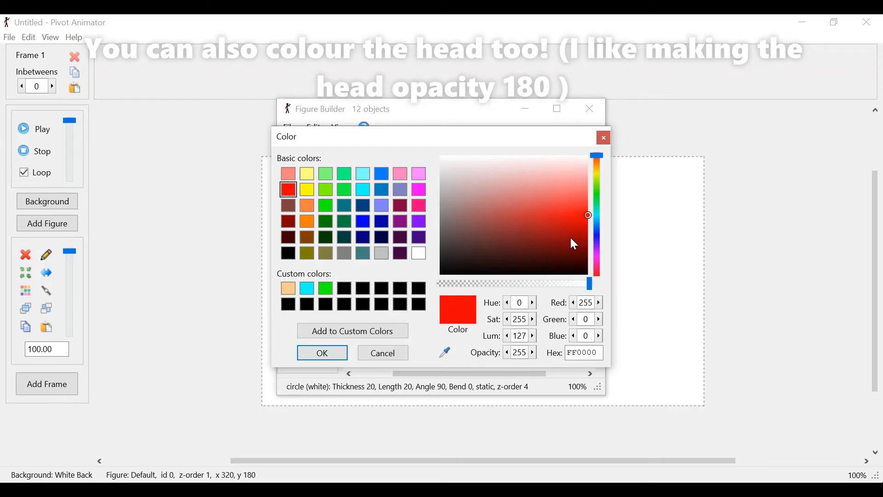
left_click(529, 352)
key("BackSpace")
type("18")
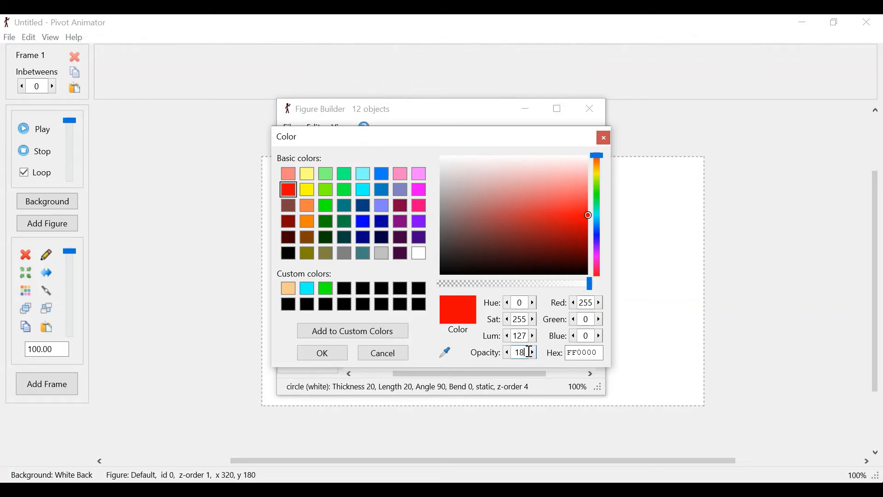
type("0")
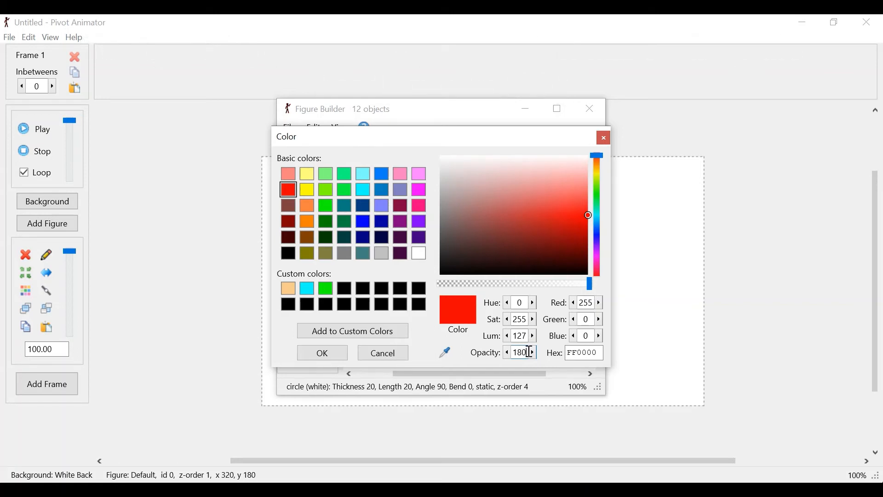
left_click(332, 357)
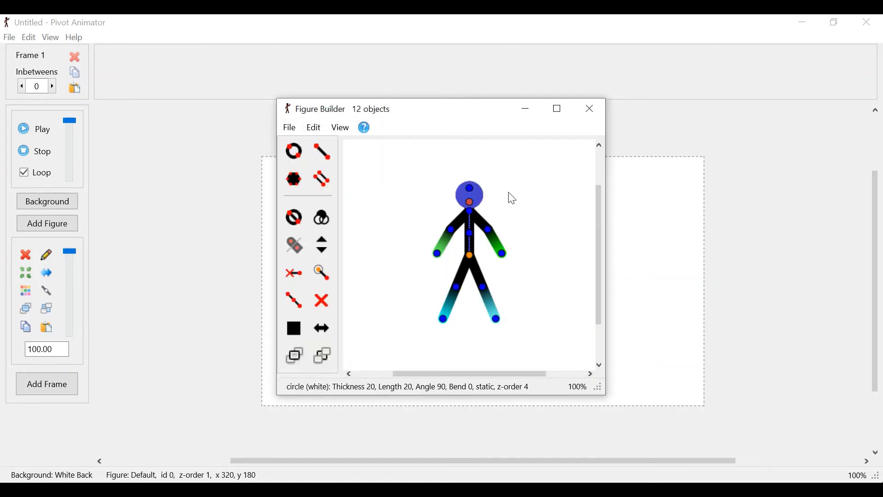
left_click(470, 237)
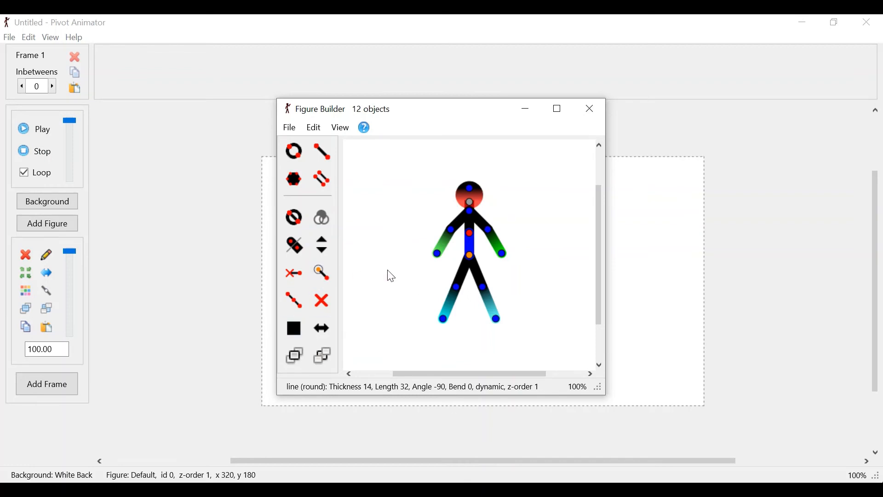
Step: Add the gradient-coloured figure to the animation under the name "cool stick figure"
left_click(290, 128)
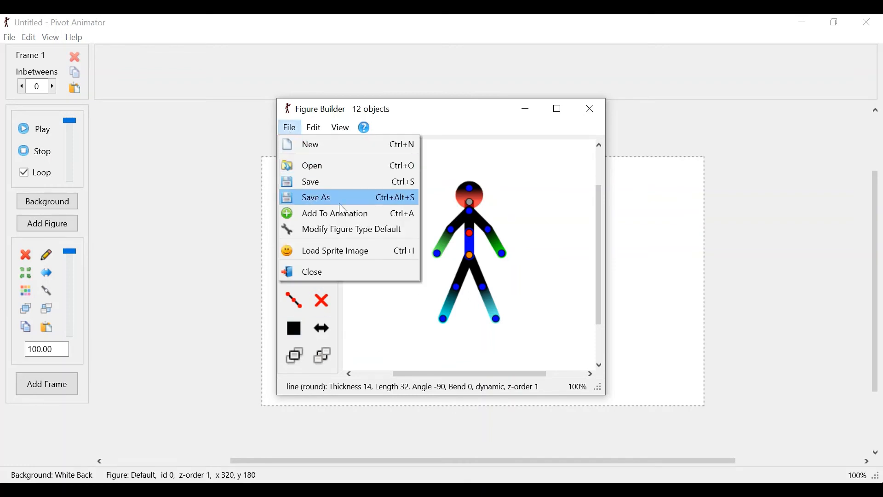
left_click(333, 215)
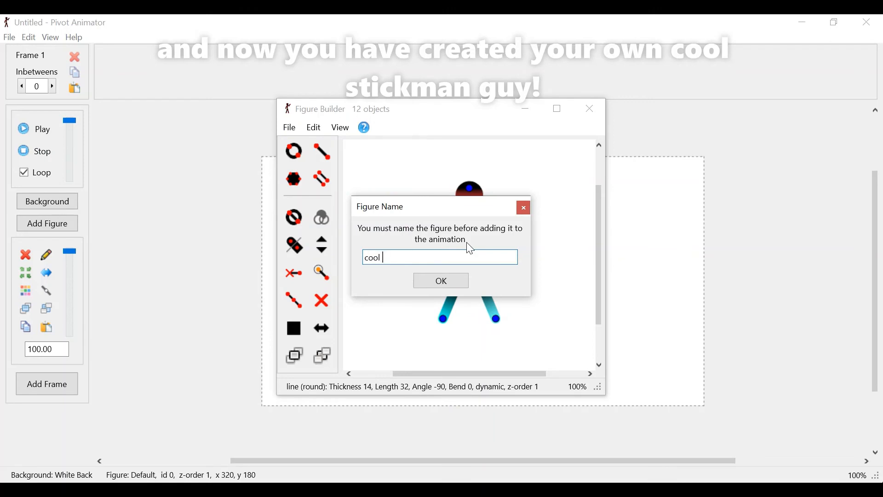
type("cool stick")
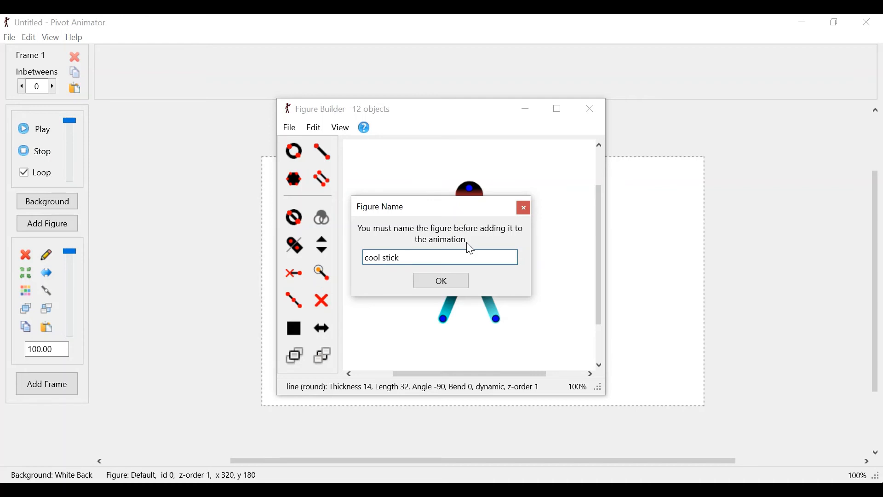
type(" figure")
left_click(454, 284)
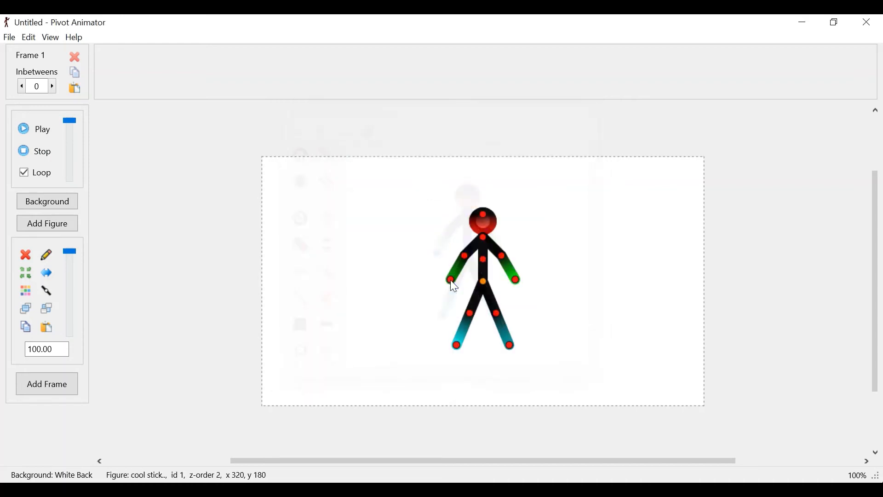
Step: Move the coloured figure left of the black one, to about x 184, y 195, and bend its right leg at the knee
left_click_drag(483, 282, 389, 291)
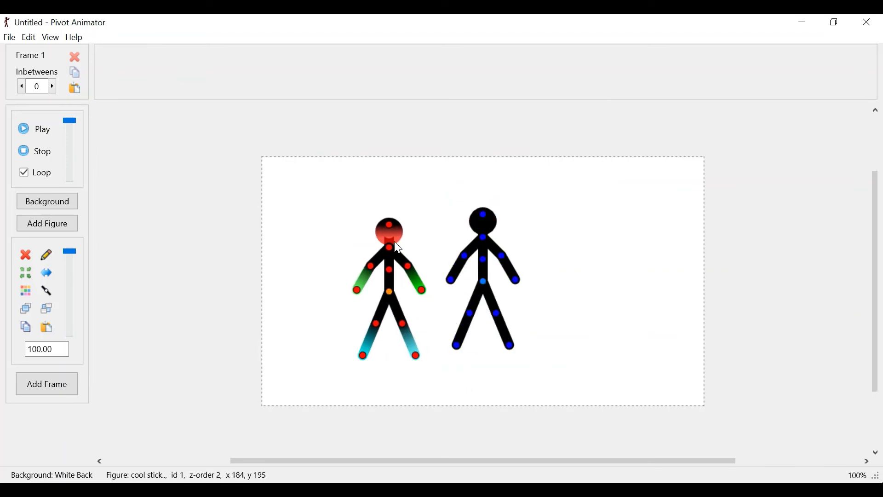
left_click_drag(392, 232, 393, 231)
left_click_drag(403, 323, 407, 368)
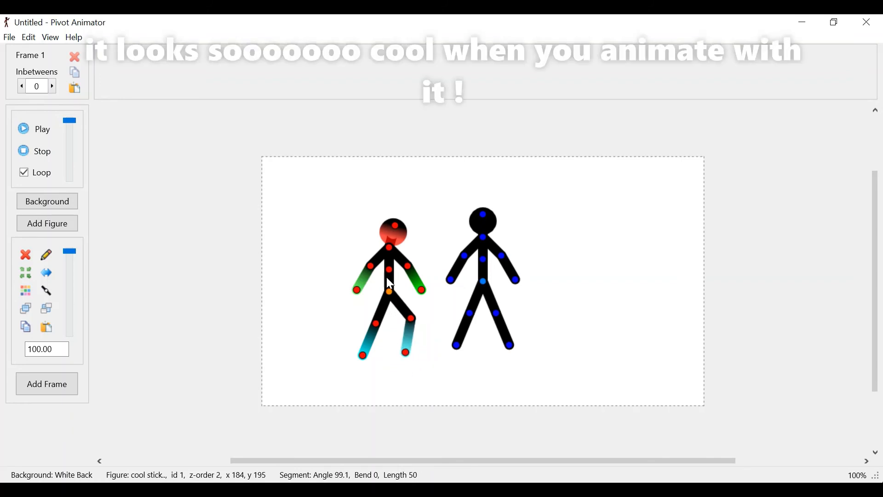
Step: Pose the coloured figure with its torso leaning left, right forearm raised and right leg pointing nearly straight down
left_click_drag(388, 272, 378, 233)
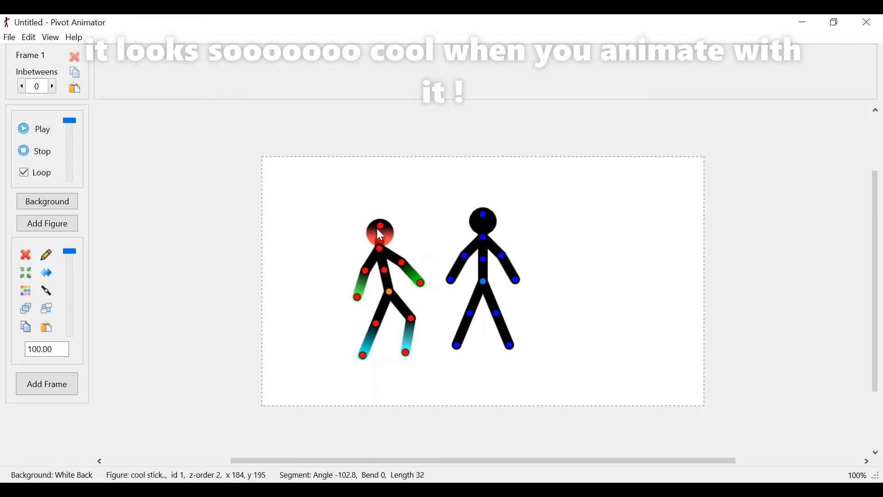
left_click_drag(418, 286, 421, 233)
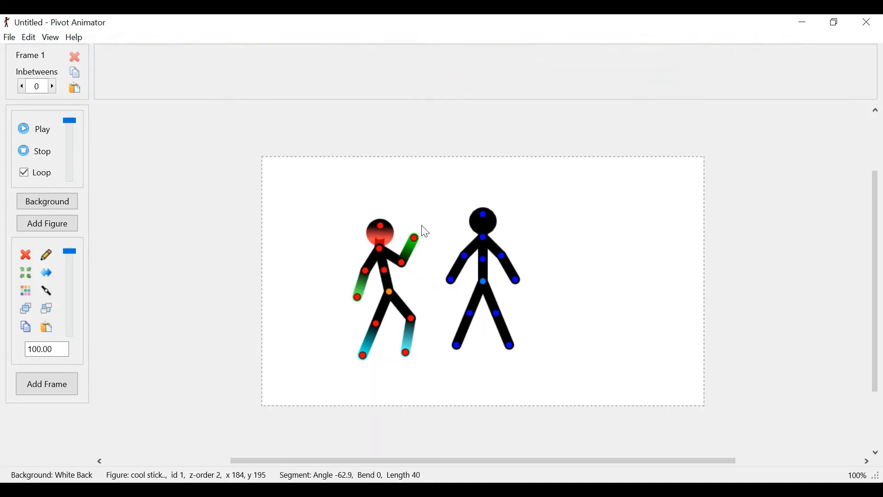
left_click_drag(406, 354, 426, 355)
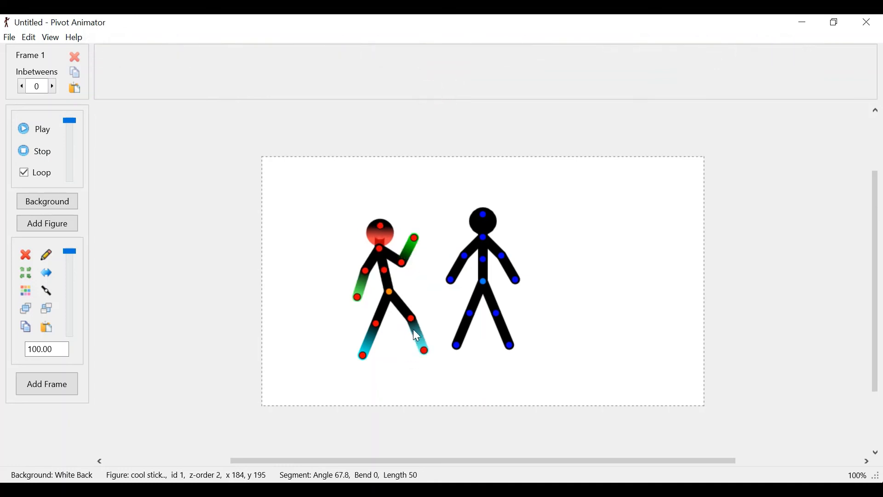
left_click_drag(410, 319, 414, 331)
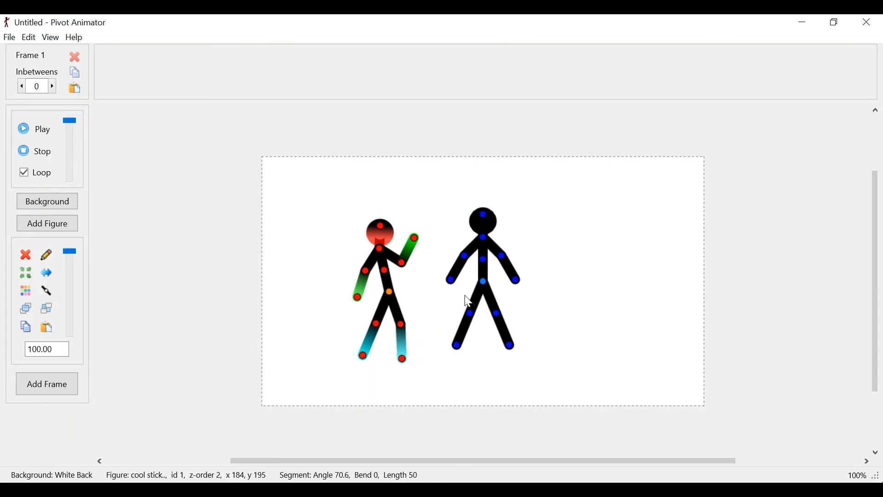
Step: Delete the default black figure and tilt the coloured figure's torso slightly more upright
left_click(484, 282)
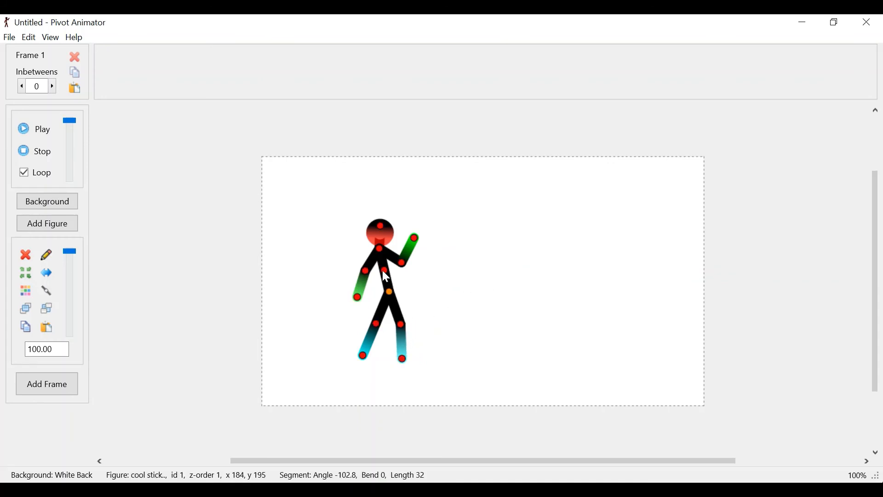
left_click_drag(382, 269, 387, 271)
left_click_drag(423, 244, 482, 141)
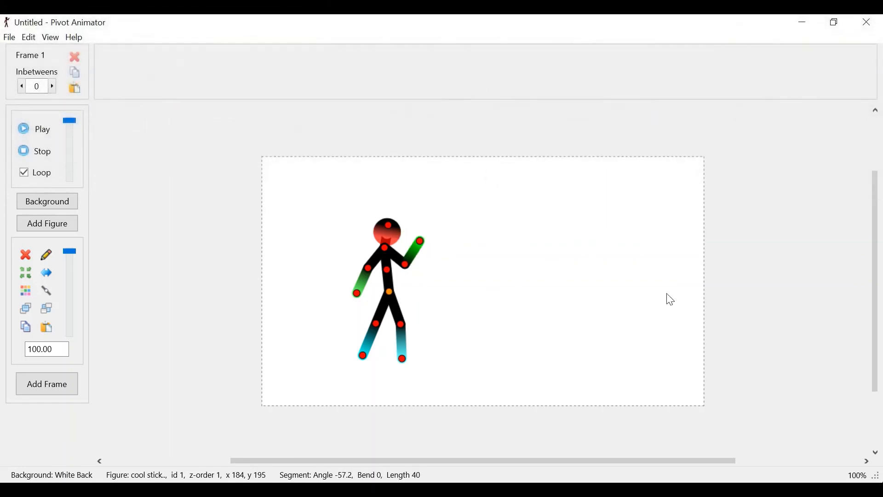